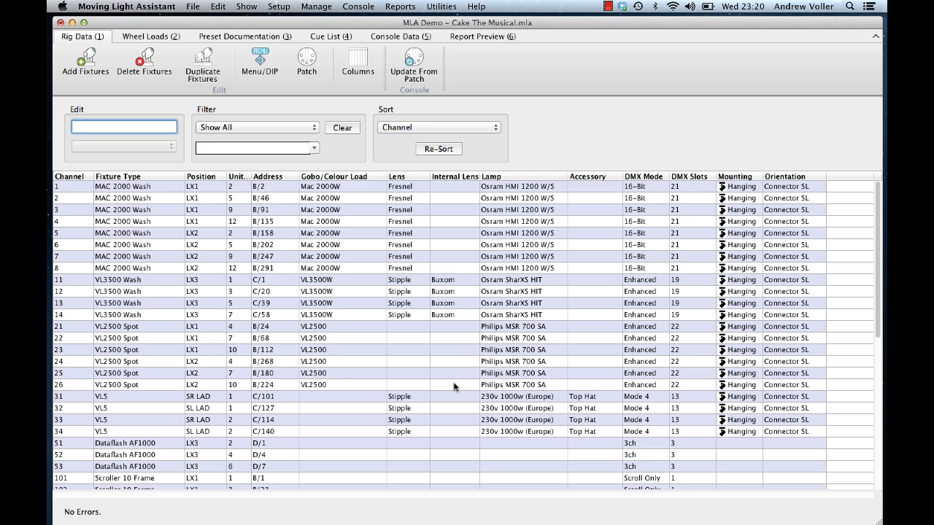
# Step: Set the lens of the VL5 fixtures on channels 31 to 34 to 12-Row Lenticular
pyautogui.moveTo(414, 399); pyautogui.dragTo(415, 430)
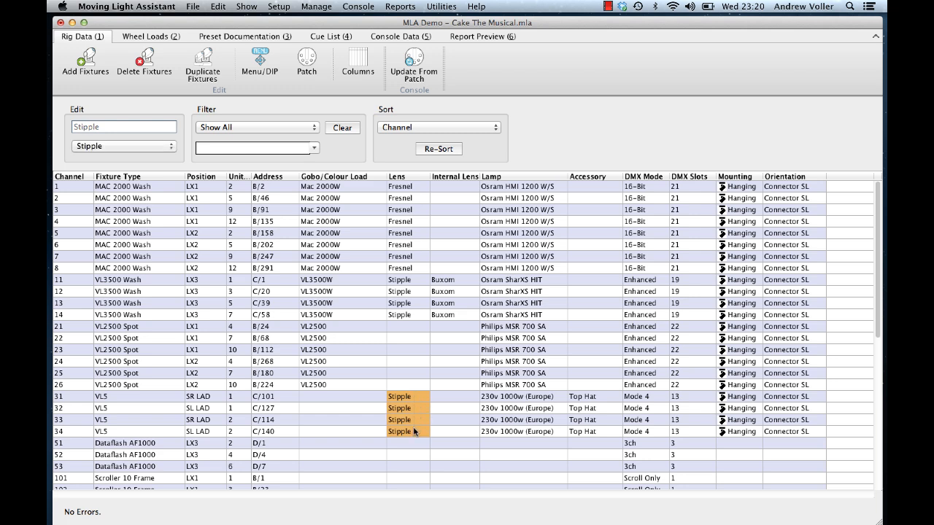
pyautogui.click(167, 147)
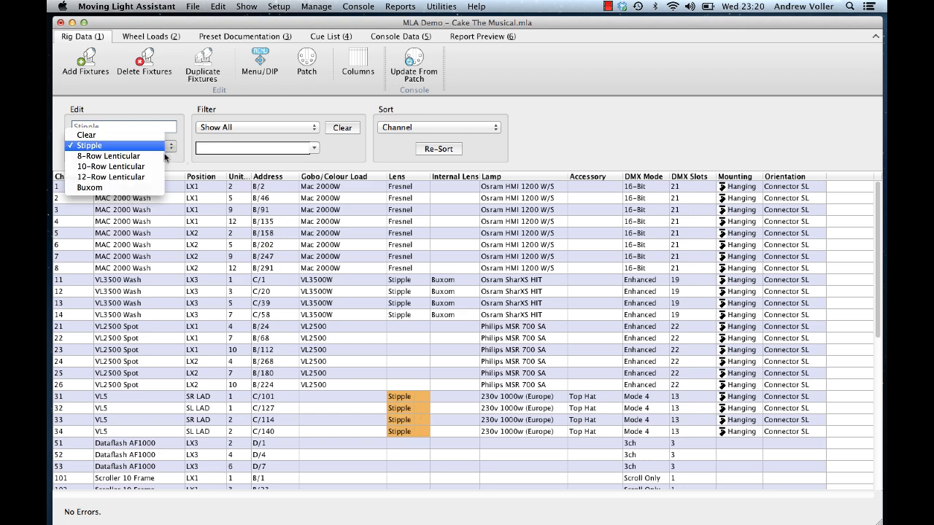
pyautogui.click(156, 178)
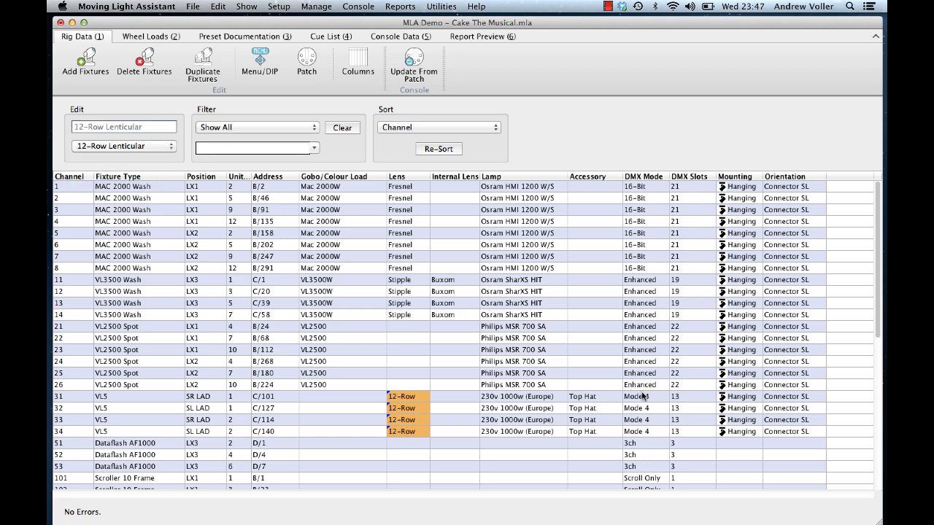
# Step: Change the DMX mode of channels 31 to 34 to Mode 6 (Extended 16-Bit)
pyautogui.moveTo(642, 396); pyautogui.dragTo(643, 432)
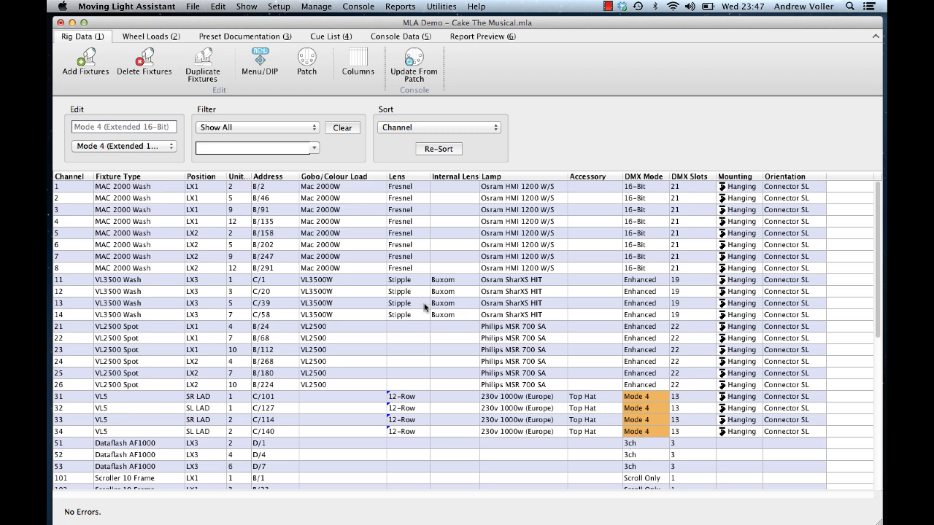
pyautogui.click(173, 147)
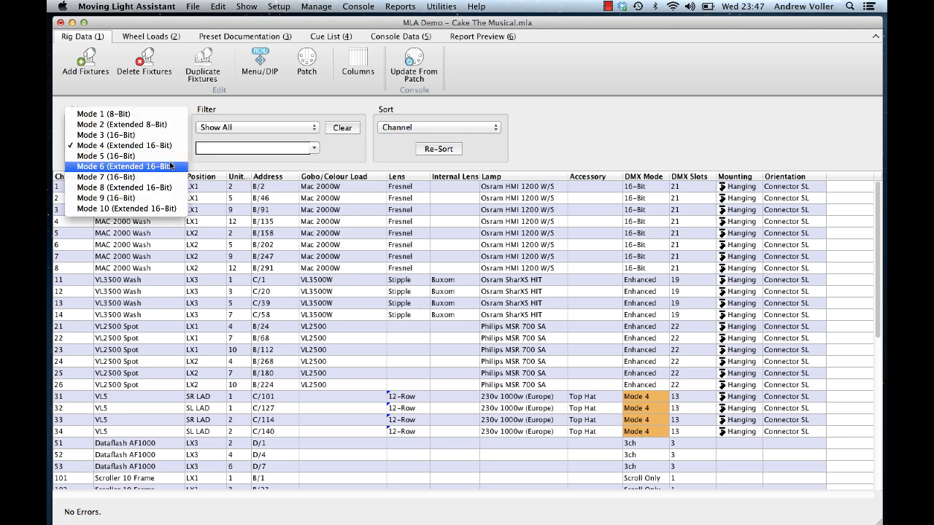
pyautogui.click(171, 167)
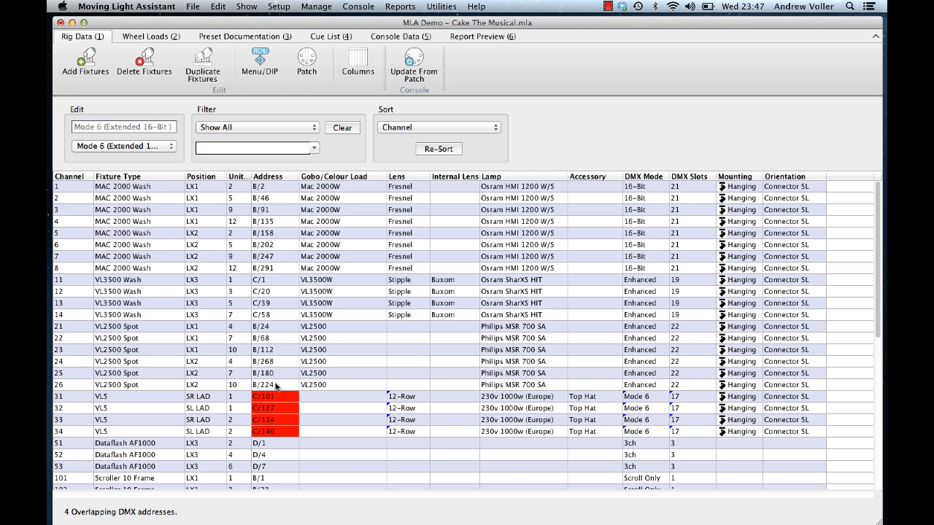
# Step: Repatch channels 31 to 34 starting at DMX universe c, address 101, incrementing by fixture
pyautogui.moveTo(276, 397); pyautogui.dragTo(275, 431)
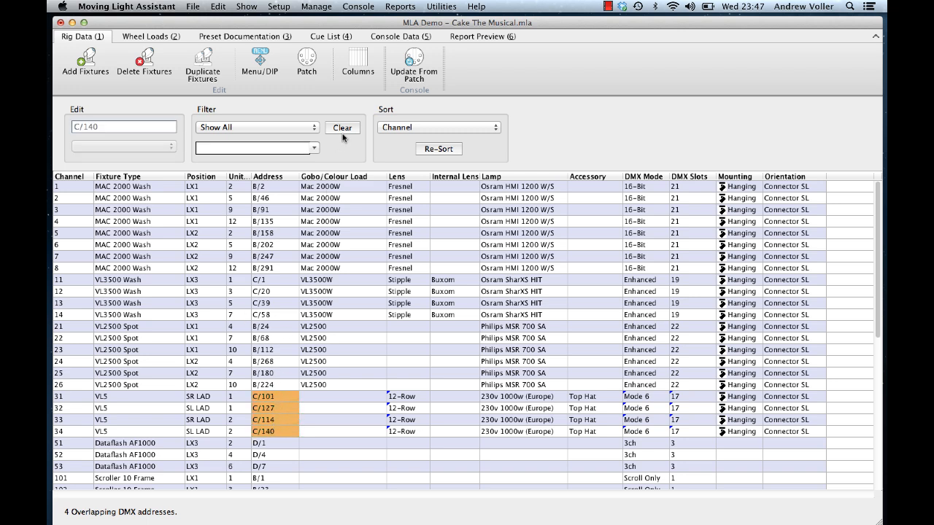
pyautogui.click(309, 64)
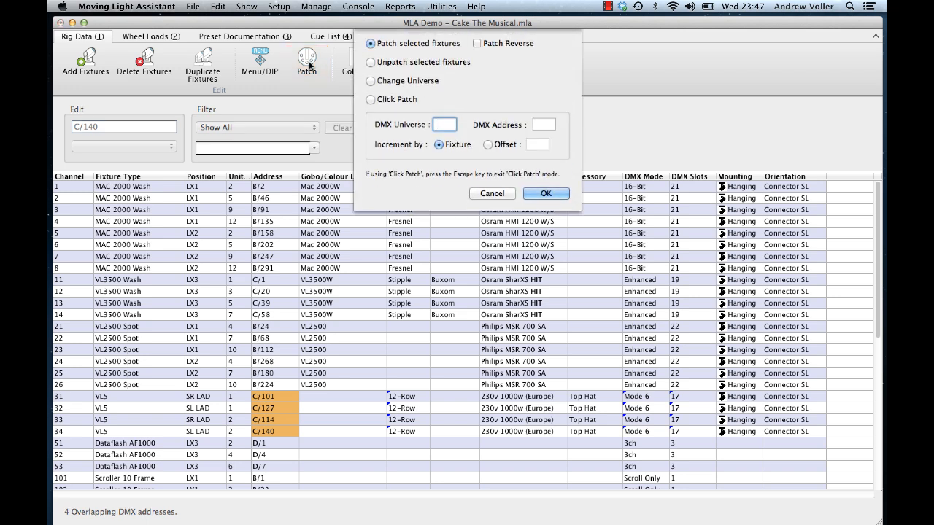
pyautogui.write('c')
pyautogui.press('Tab')
pyautogui.write('101')
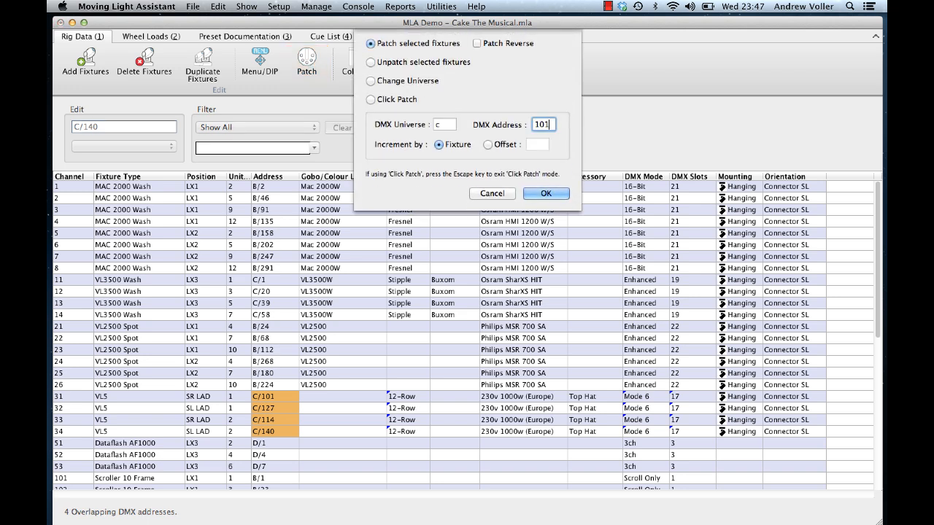
pyautogui.click(540, 193)
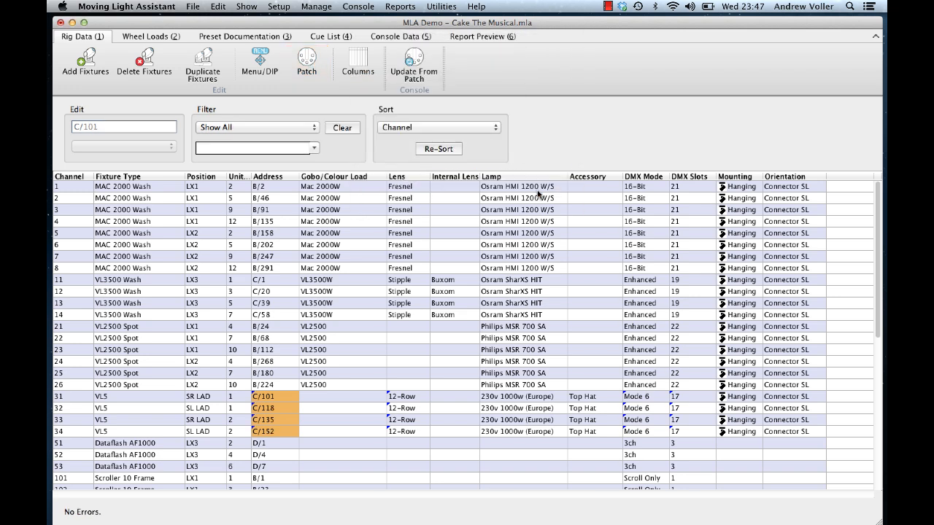
# Step: Set the Mac 2000W menu option PERS-dLOF to ON and close the settings
pyautogui.click(345, 397)
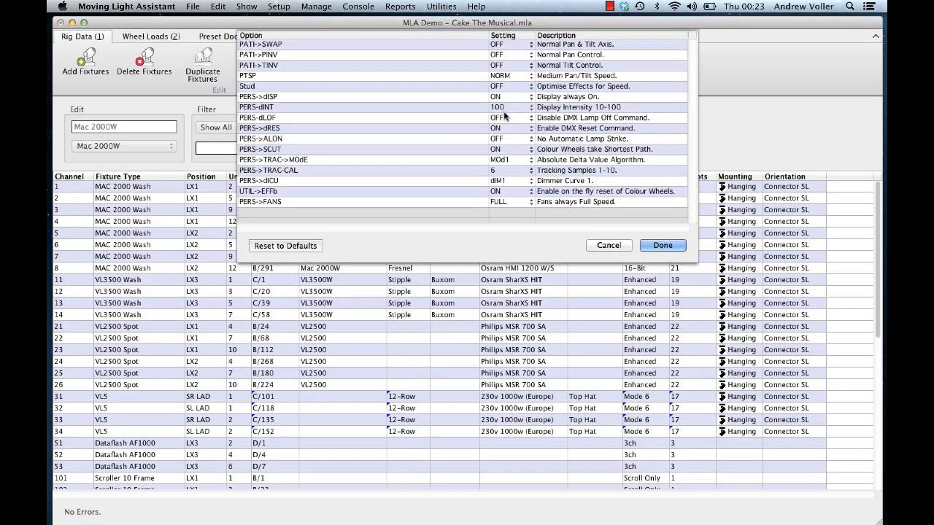
pyautogui.click(506, 119)
pyautogui.click(507, 132)
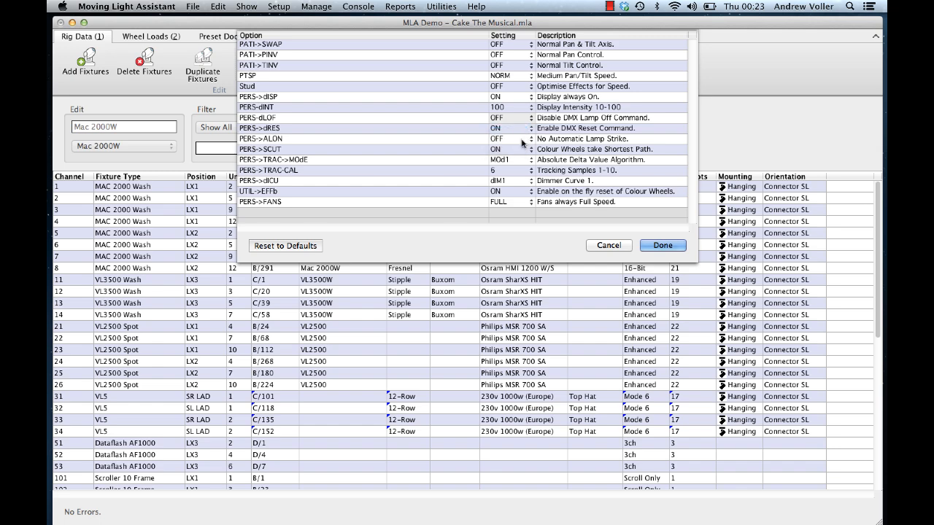
pyautogui.click(650, 245)
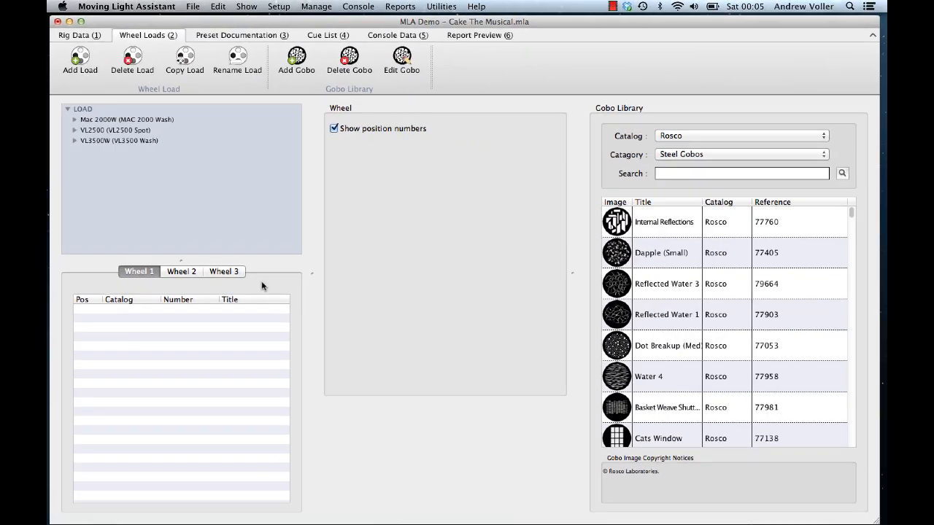
# Step: Copy the VL2500 wheel load under the name LOAD A
pyautogui.click(112, 132)
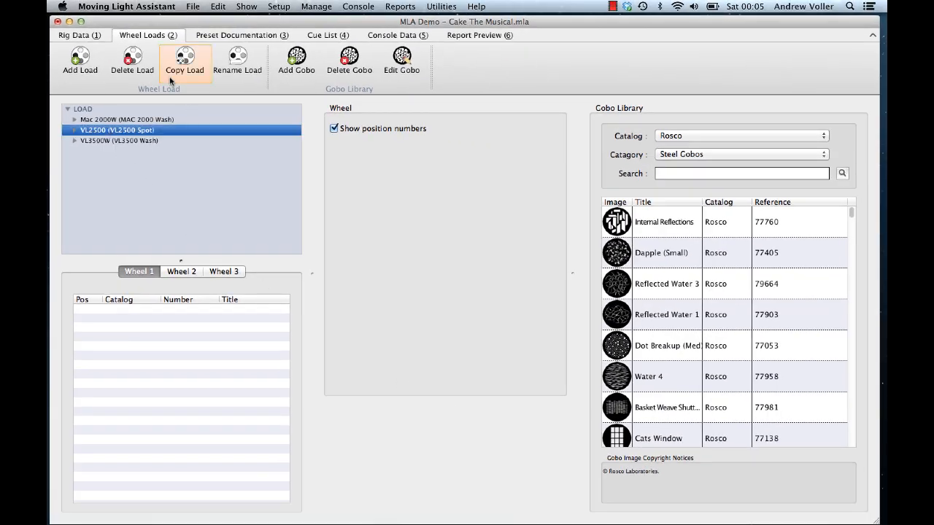
pyautogui.click(182, 73)
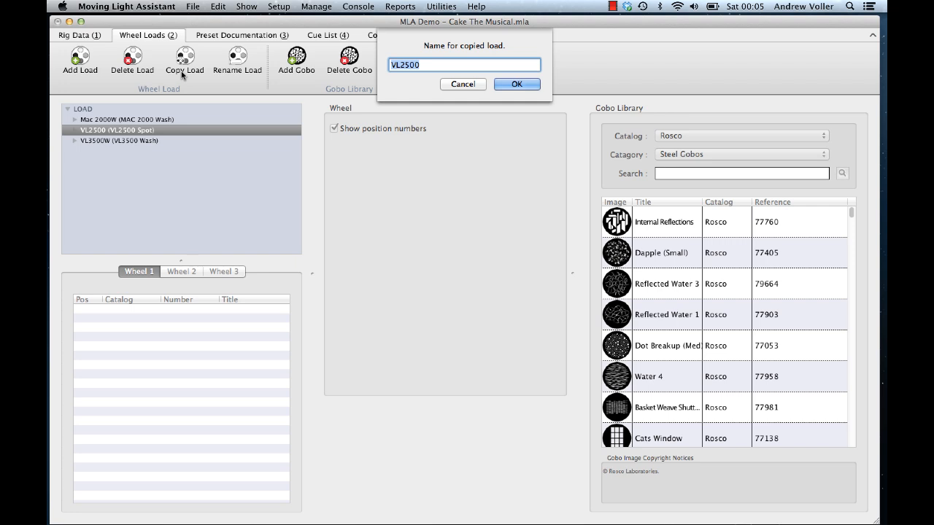
pyautogui.write('LOAD A')
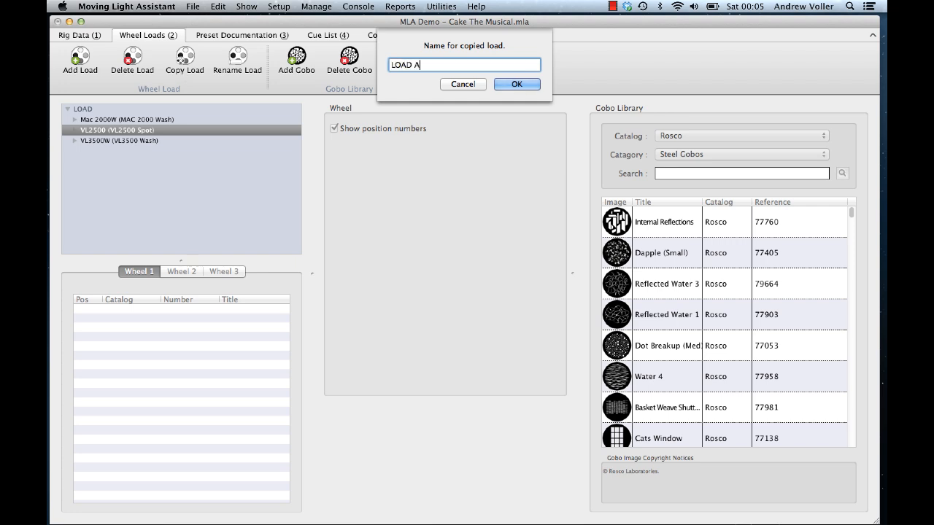
pyautogui.click(510, 85)
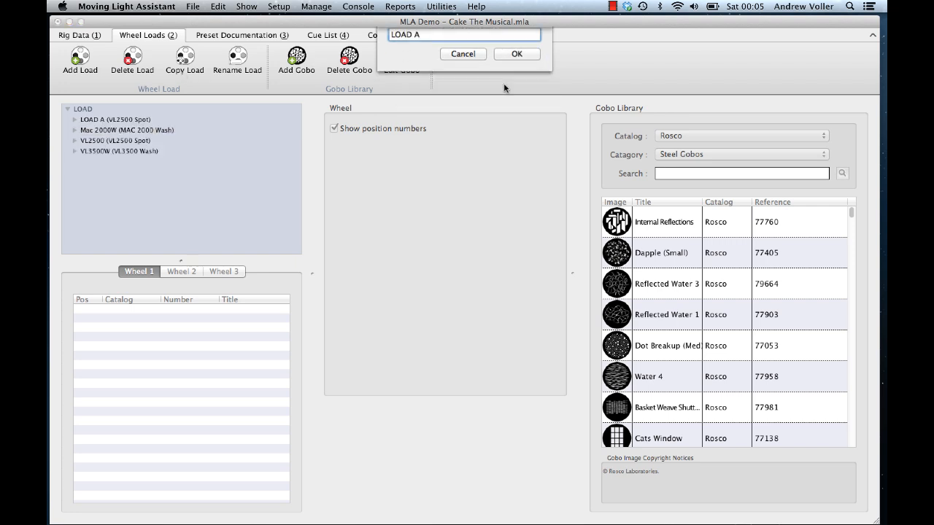
# Step: Open LOAD A's gobo wheel and set position 1 to gobo number 4029
pyautogui.click(74, 120)
pyautogui.click(107, 130)
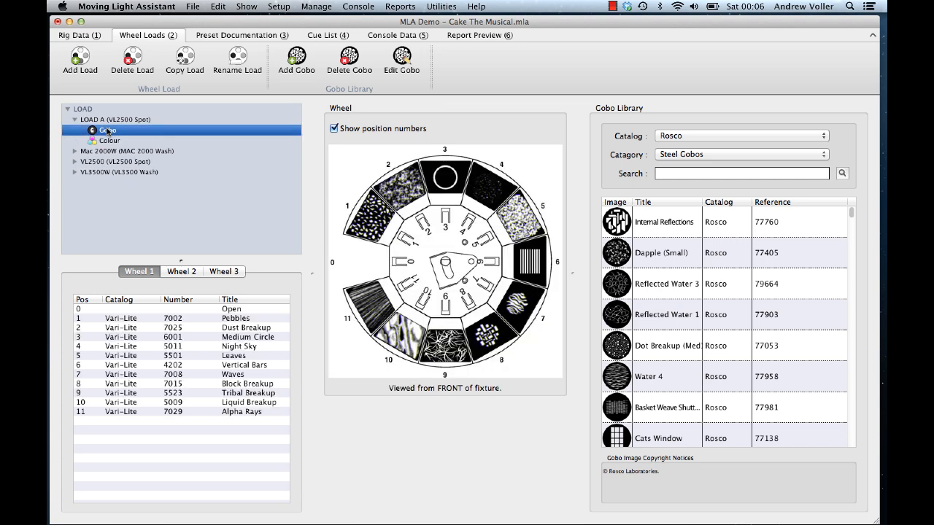
pyautogui.doubleClick(175, 319)
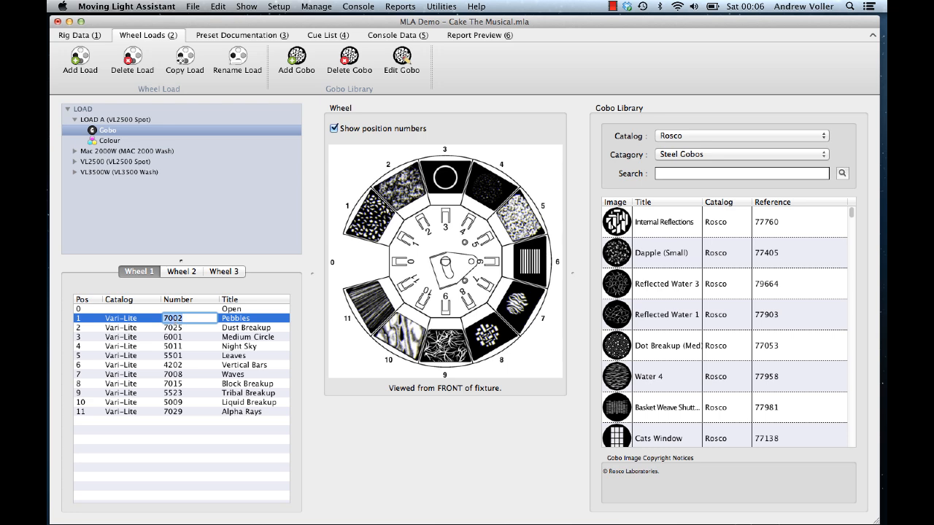
pyautogui.write('4029')
pyautogui.press('Return')
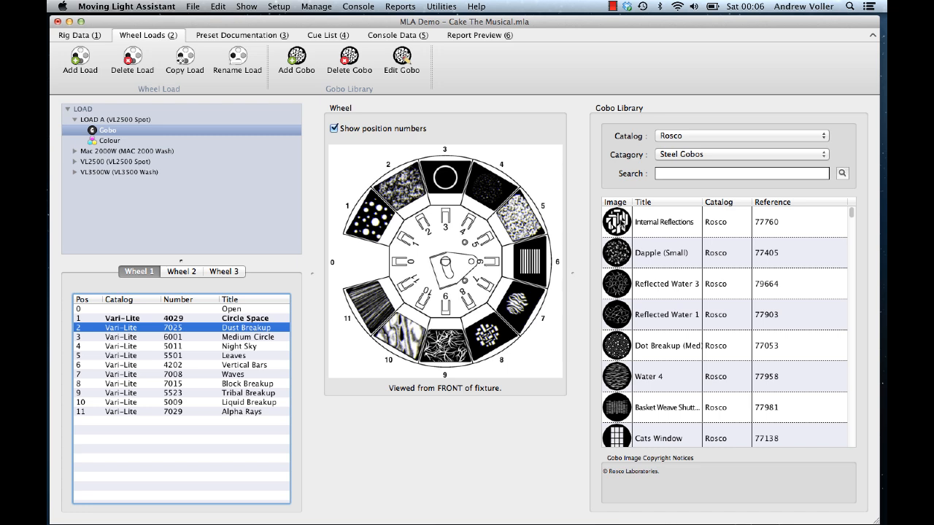
# Step: Place the Rosco Internal Reflections gobo from the library into wheel position 2
pyautogui.click(665, 221)
pyautogui.moveTo(666, 221); pyautogui.dragTo(408, 196)
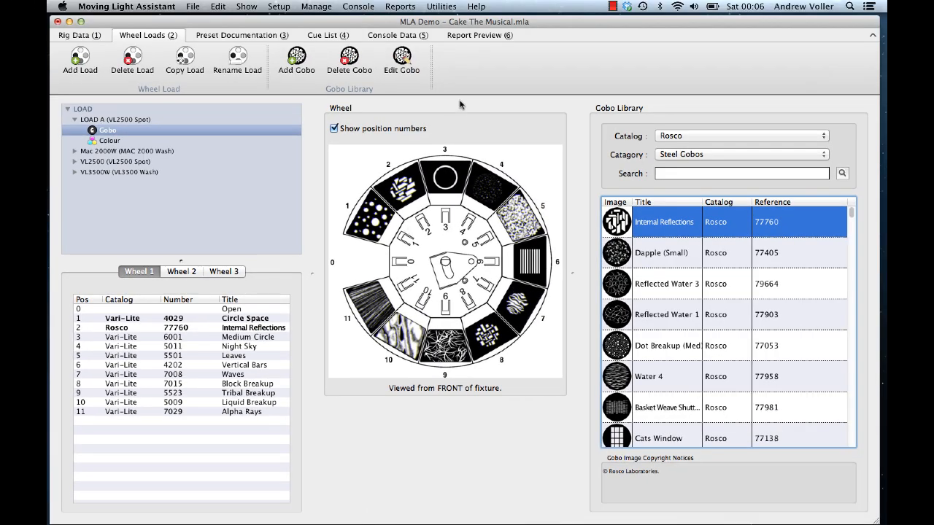
# Step: Export the gobo wheel image to the desktop and open the exported JPEG
pyautogui.moveTo(527, 25); pyautogui.dragTo(529, 107)
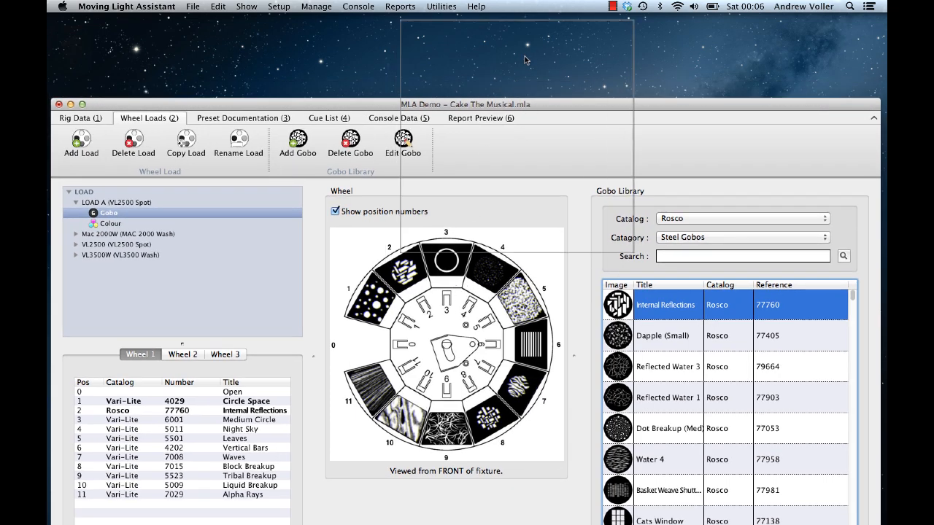
pyautogui.moveTo(525, 60); pyautogui.dragTo(528, 53)
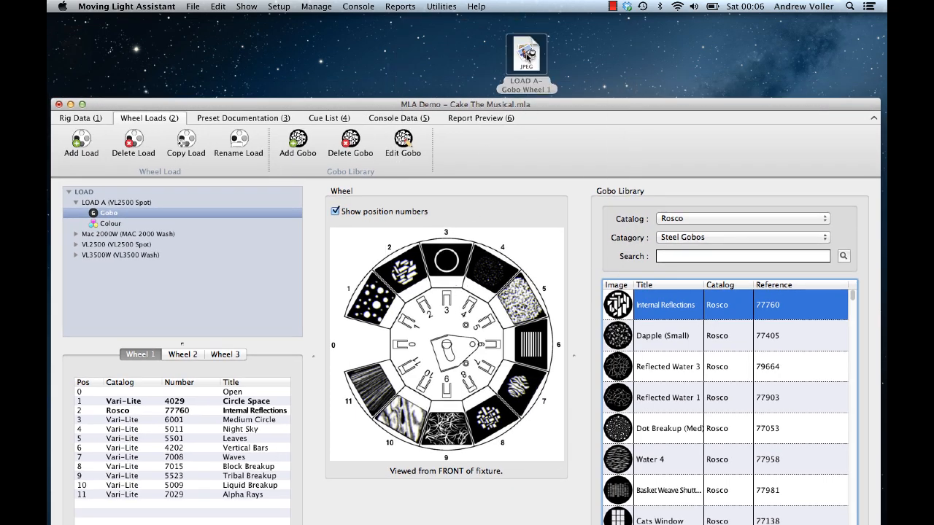
pyautogui.doubleClick(528, 54)
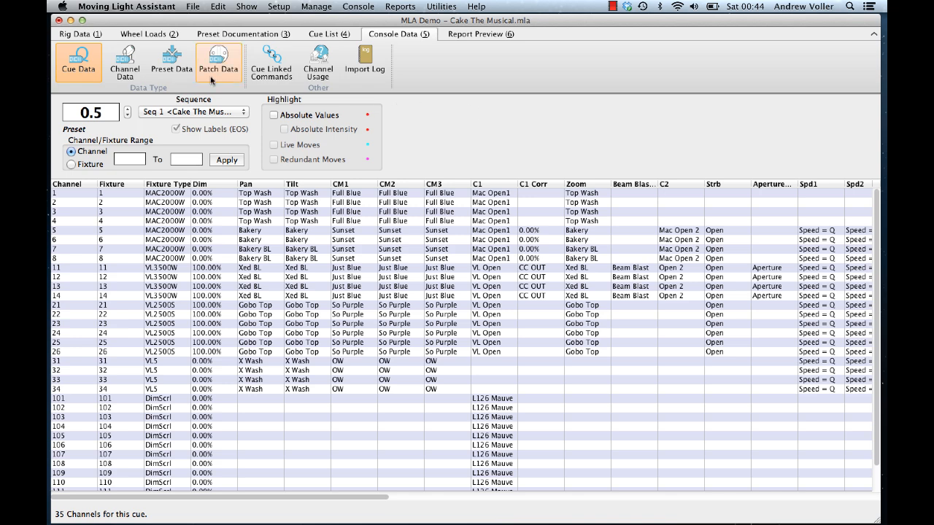
# Step: Open channel data for channel 2 and toggle the Absolute Values highlight on and off
pyautogui.click(135, 70)
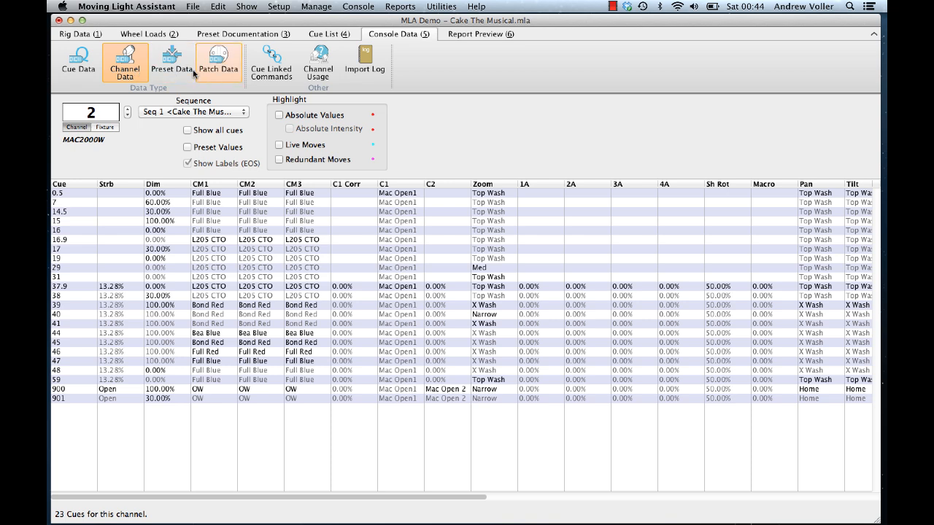
pyautogui.click(279, 115)
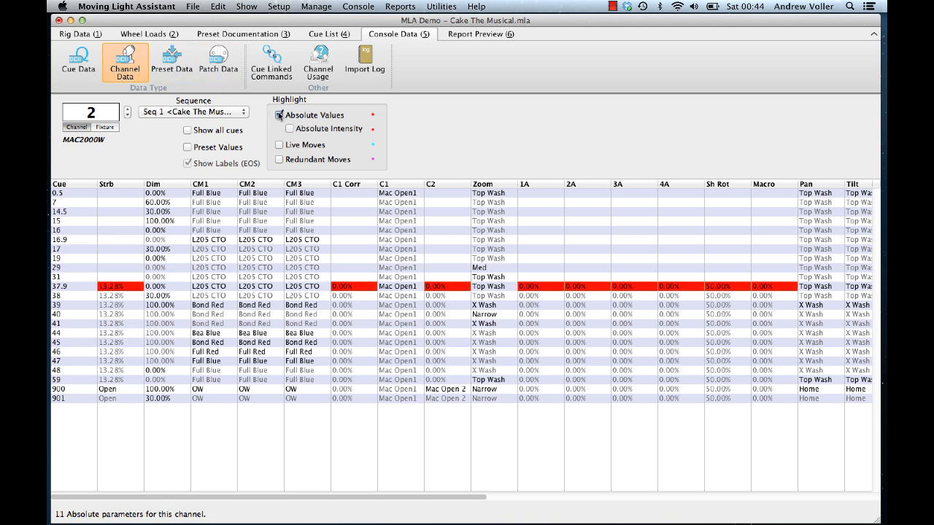
pyautogui.click(279, 116)
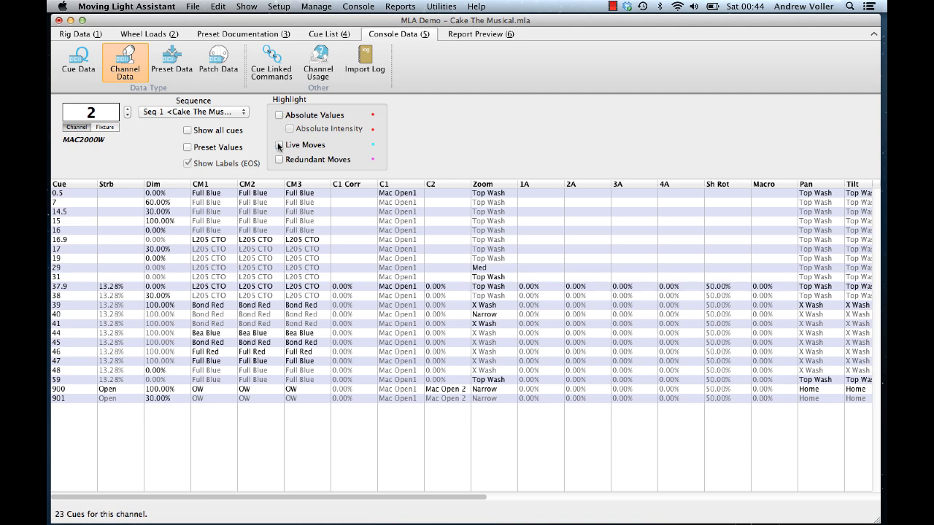
# Step: Toggle the Live Moves highlight on and off, then highlight Redundant Moves
pyautogui.click(279, 145)
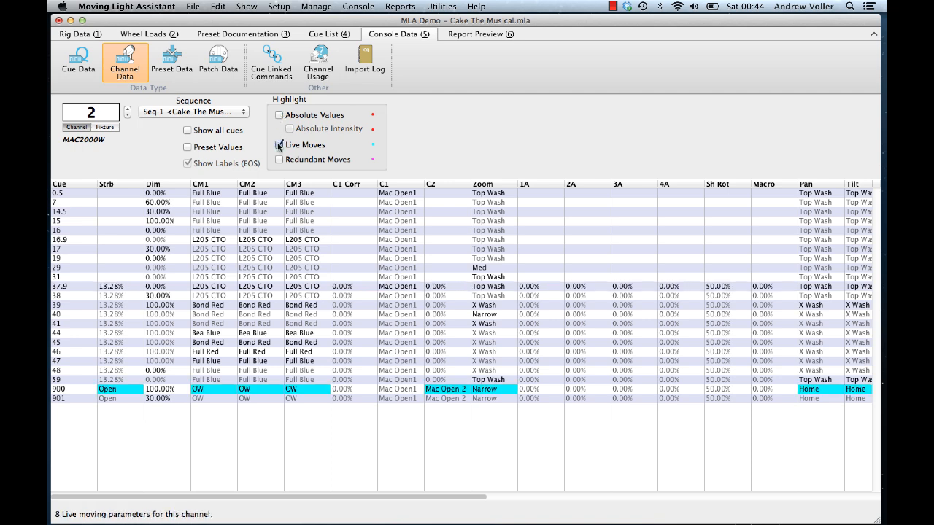
pyautogui.click(279, 145)
pyautogui.click(279, 160)
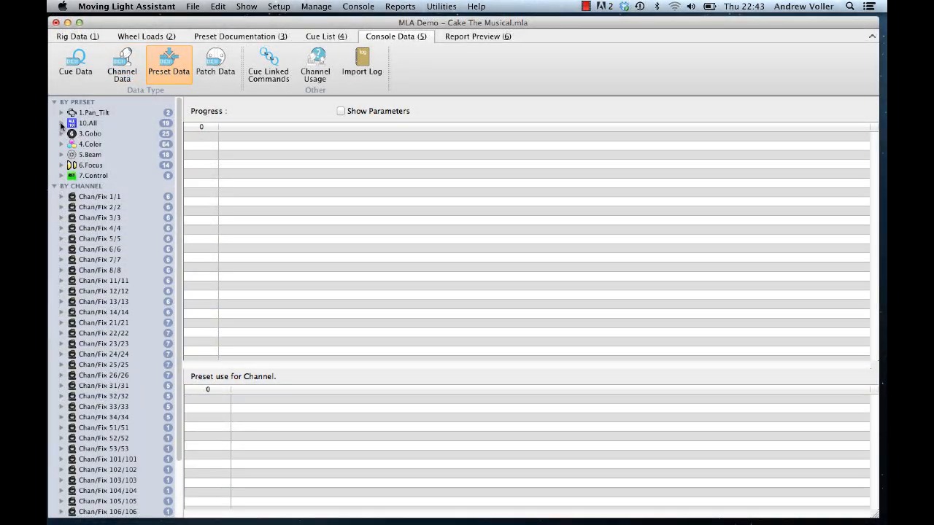
# Step: Inspect preset usage for the All presets DSC and Low X Wash, including channel 32's cues
pyautogui.click(61, 123)
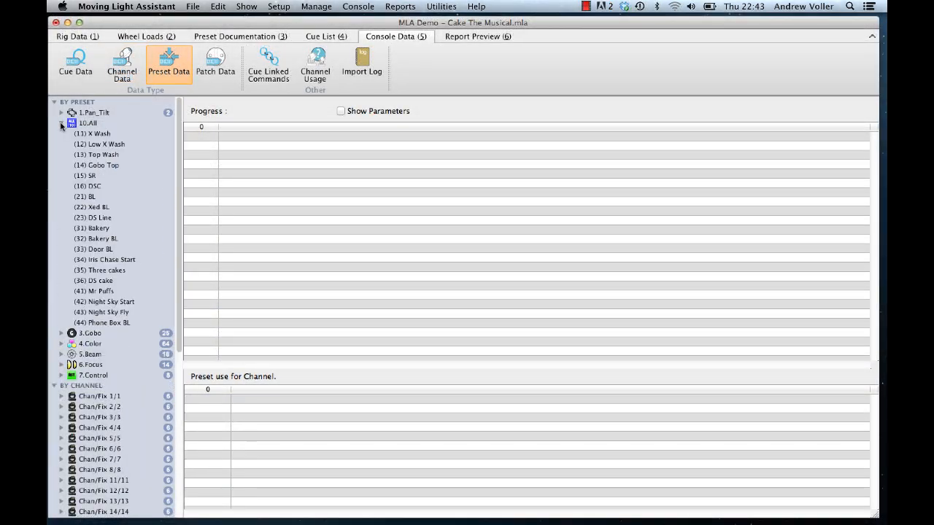
pyautogui.click(99, 187)
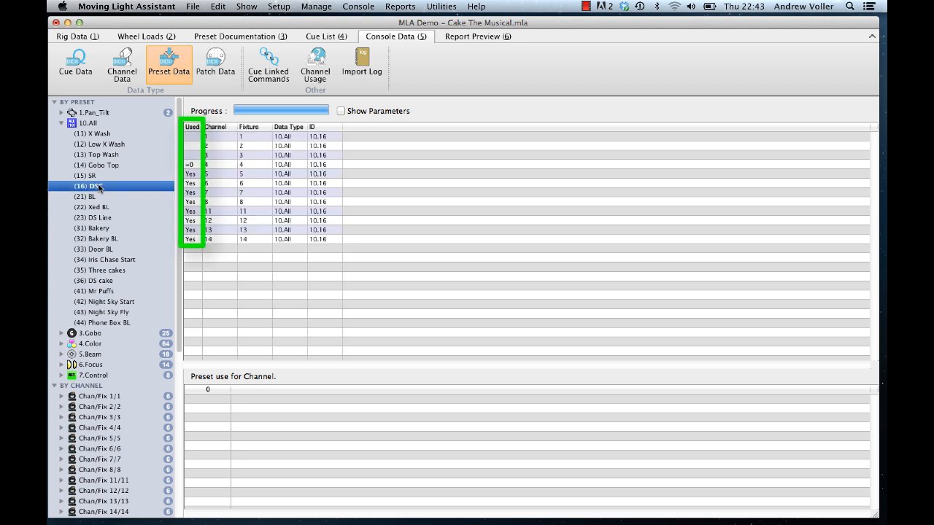
pyautogui.click(99, 145)
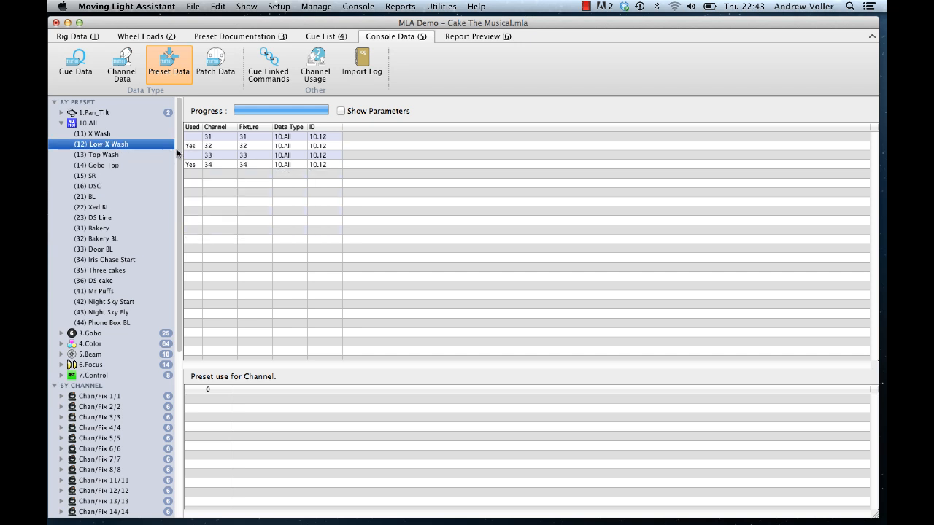
pyautogui.click(210, 146)
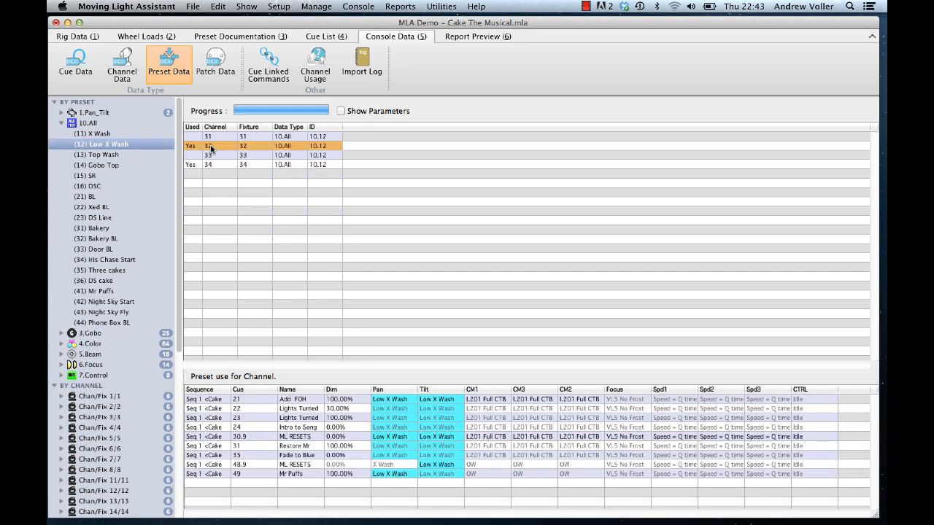
# Step: Collapse the All preset group and expand the Color preset group
pyautogui.click(61, 123)
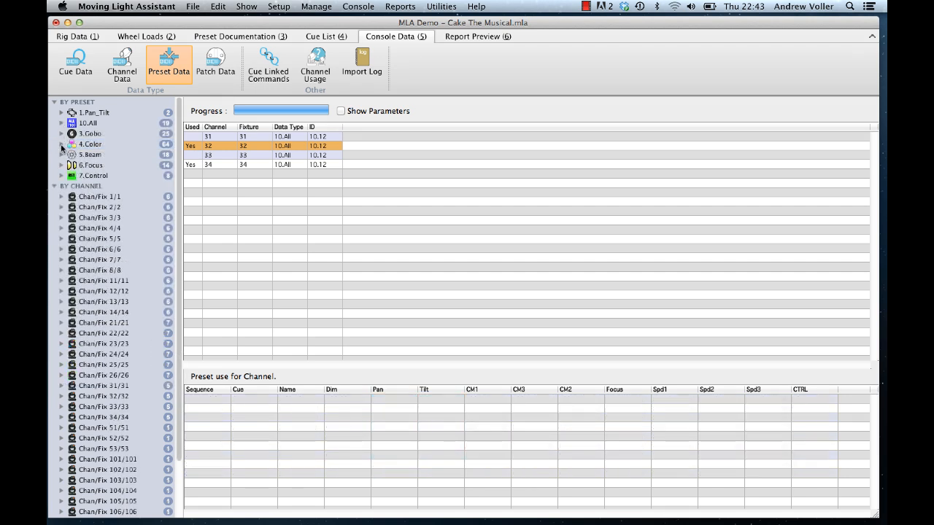
pyautogui.click(62, 144)
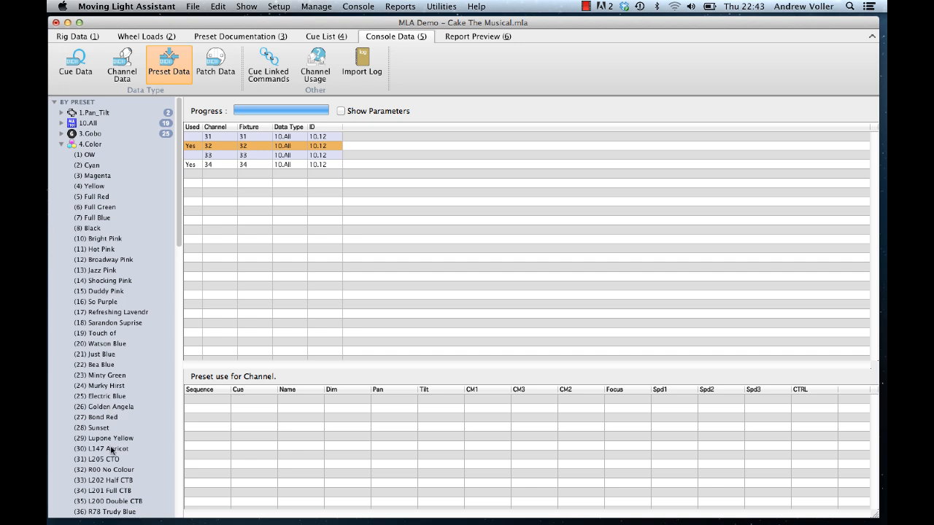
# Step: Inspect channel usage for the Color preset L201 Full CTB
pyautogui.click(112, 492)
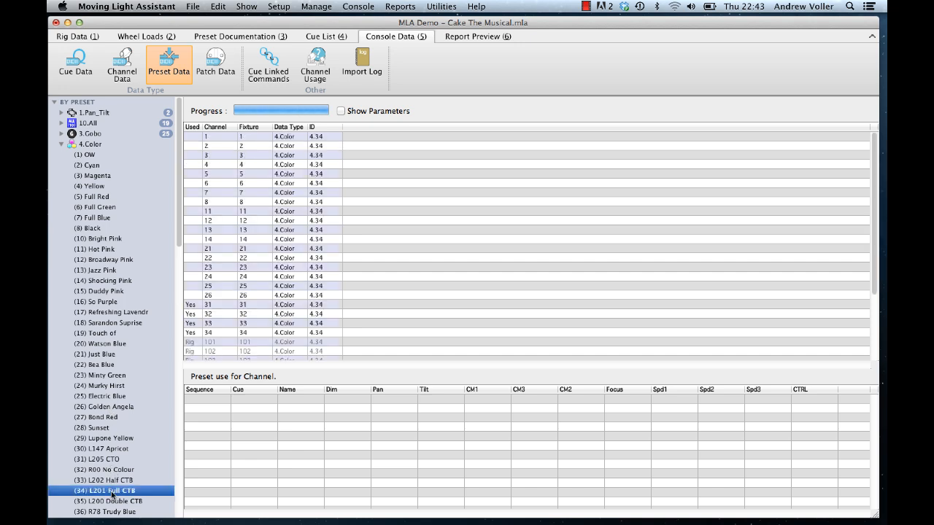
pyautogui.scroll(-3, 307, 333)
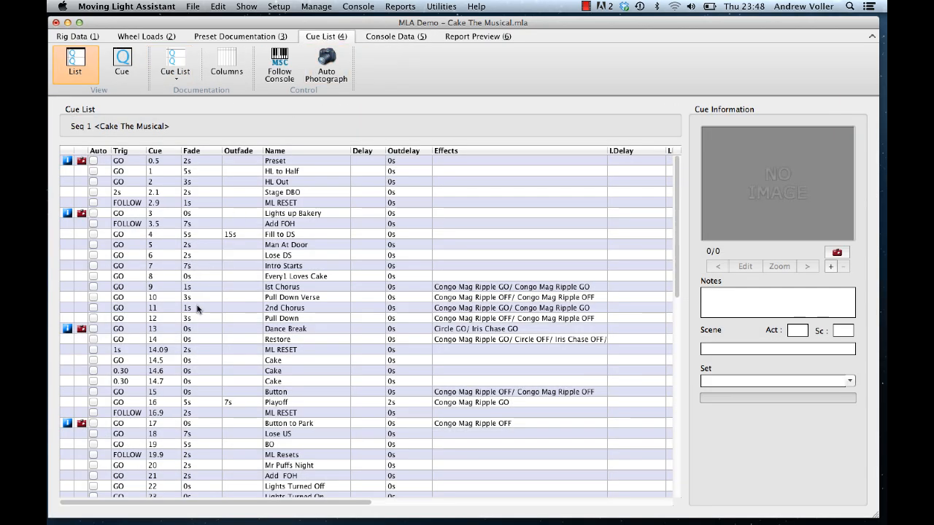
# Step: Select cues 13 Dance Break and 31 Restore Mr Puffs in the cue list to view their cue information
pyautogui.click(194, 328)
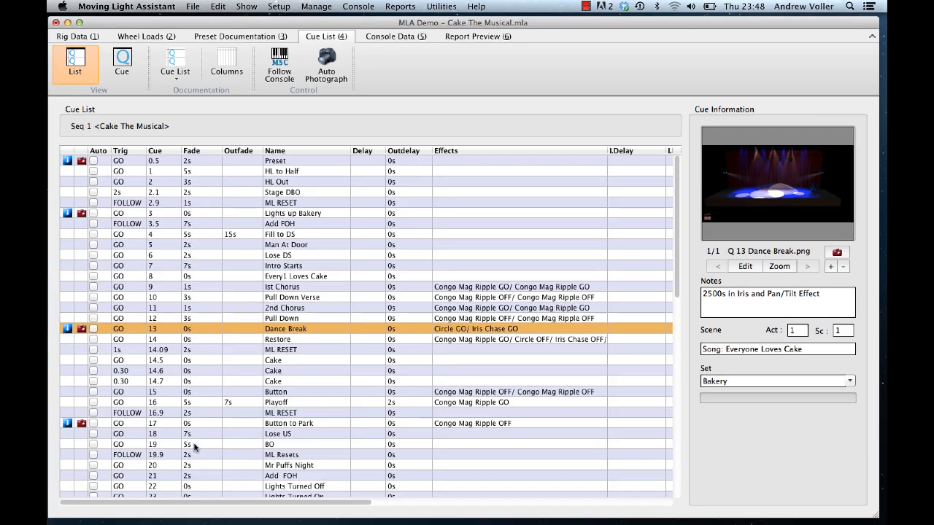
pyautogui.scroll(-5, 187, 446)
pyautogui.click(165, 455)
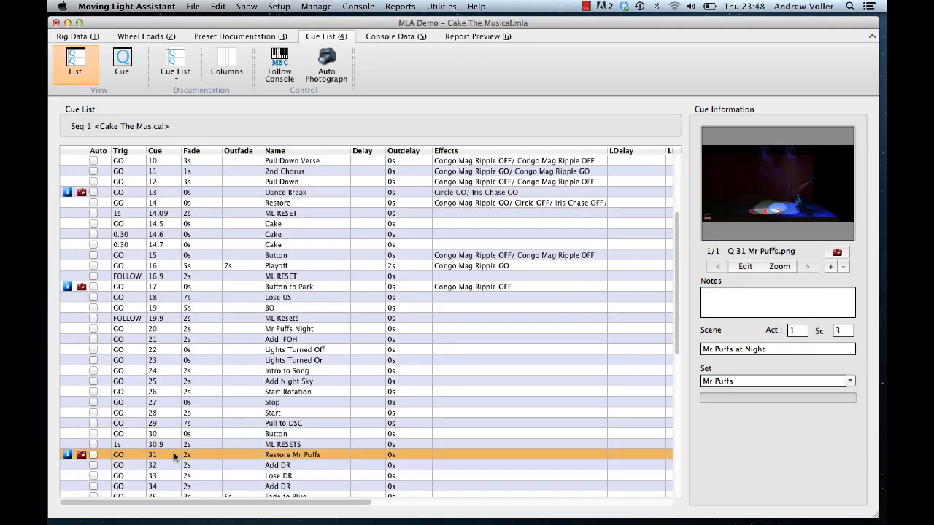
# Step: Annotate cue 31's photo with an ellipse around the blue beam pool labelled 42 and save it
pyautogui.click(738, 267)
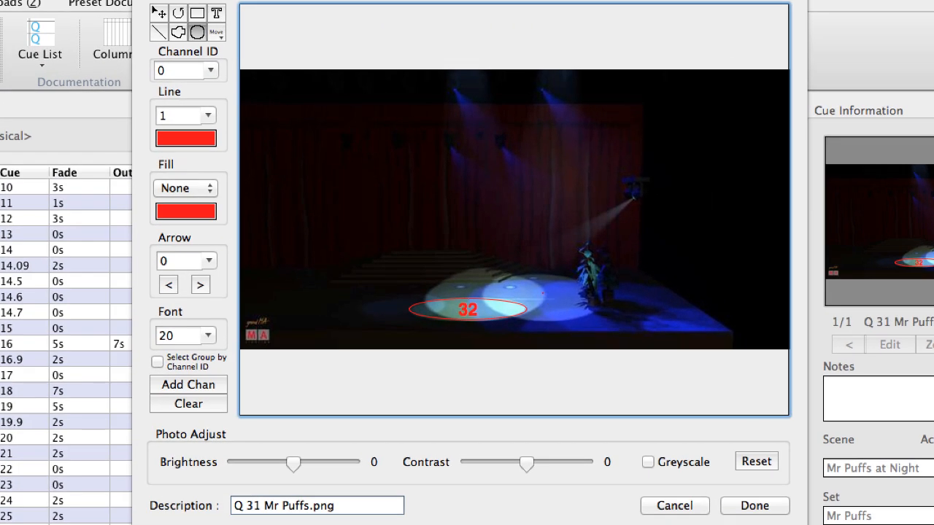
pyautogui.moveTo(543, 292)
pyautogui.mouseDown()
pyautogui.moveTo(600, 311)
pyautogui.moveTo(594, 323)
pyautogui.mouseUp()
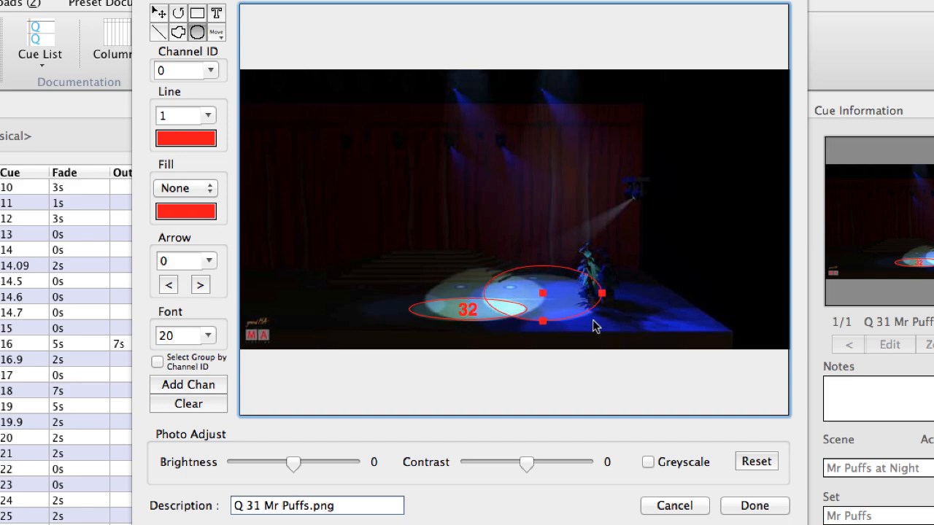
pyautogui.click(217, 12)
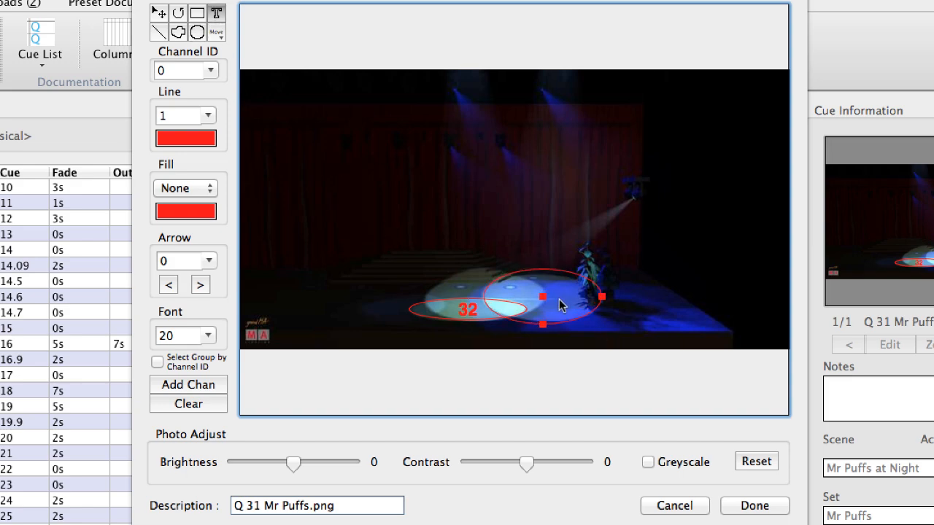
pyautogui.click(522, 286)
pyautogui.write('42')
pyautogui.click(158, 13)
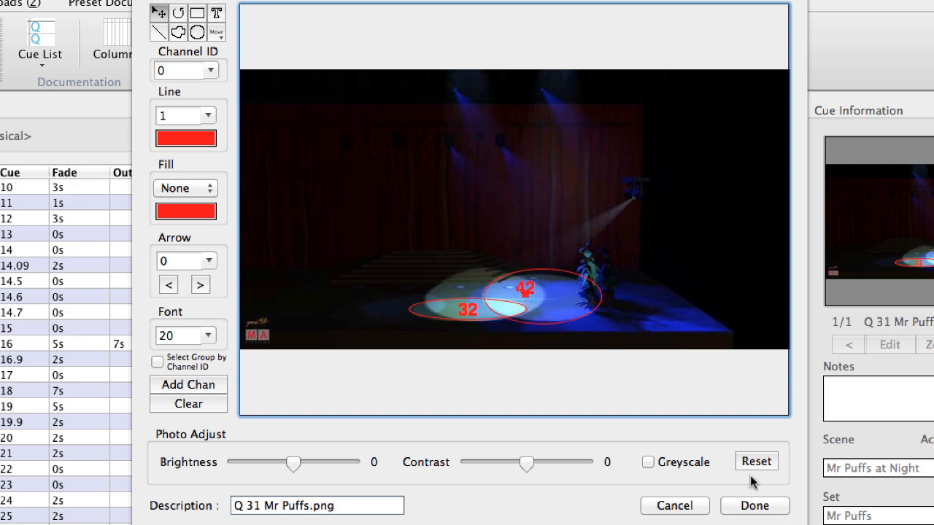
pyautogui.click(751, 505)
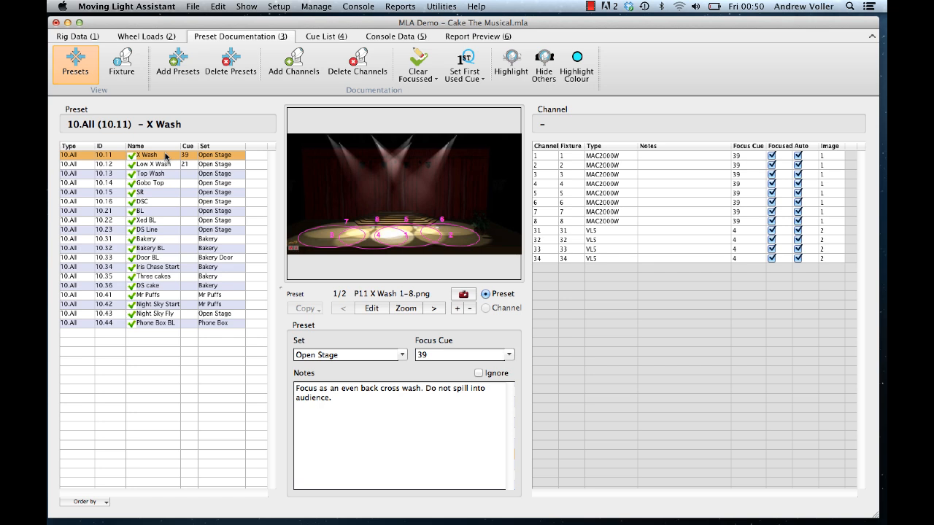
pyautogui.click(180, 64)
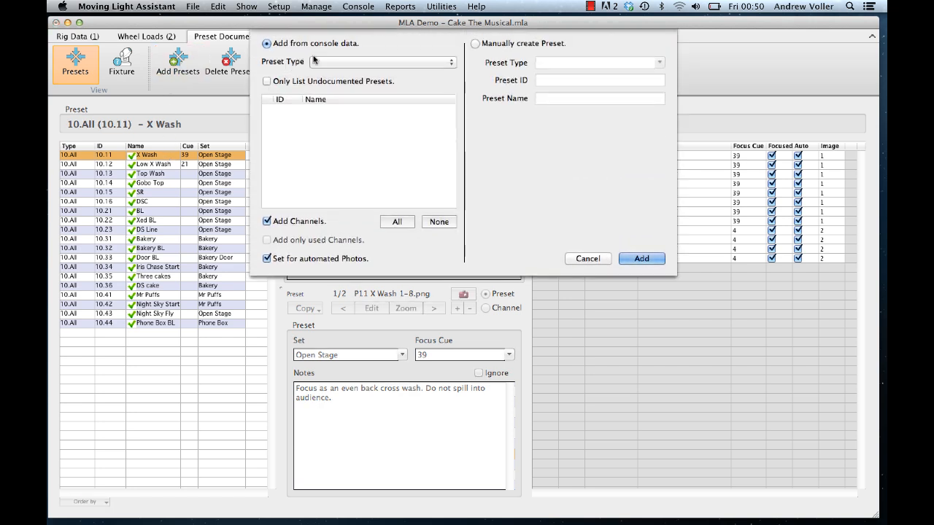
pyautogui.click(336, 62)
pyautogui.click(334, 70)
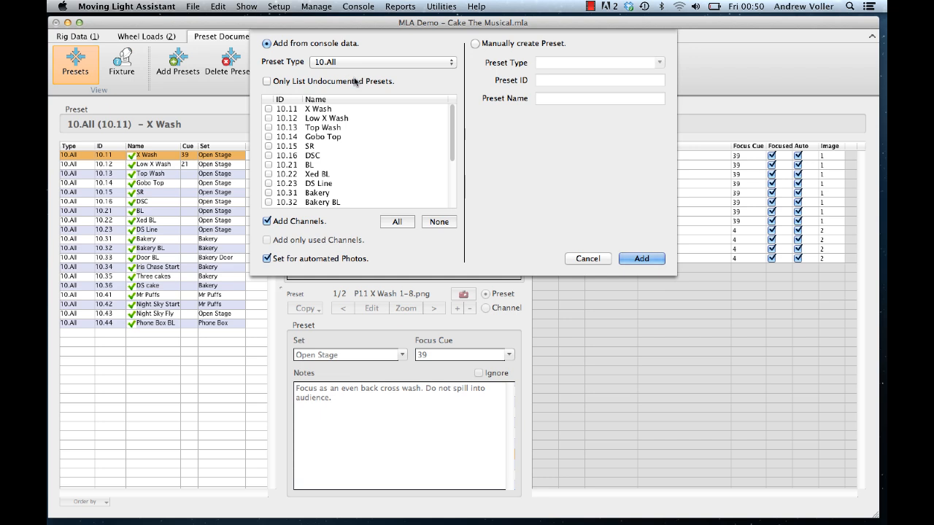
pyautogui.click(586, 259)
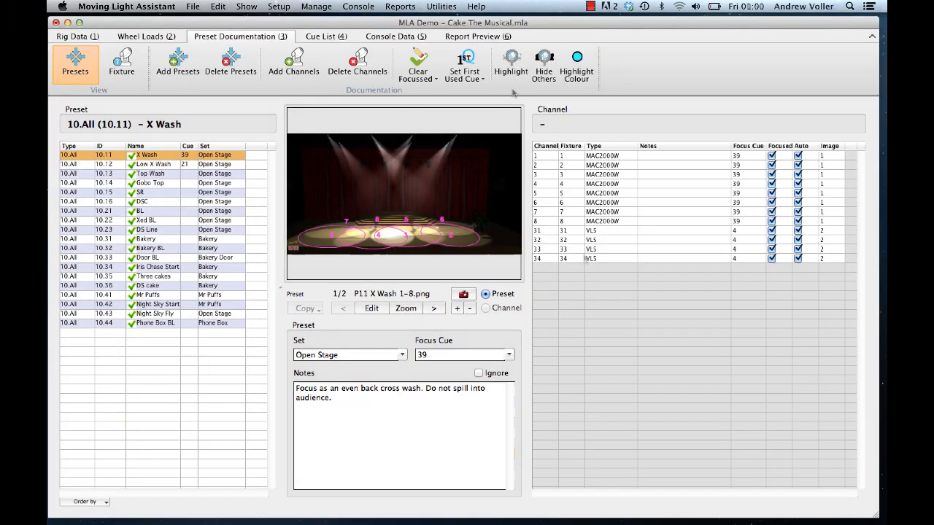
# Step: Turn on Highlight and step through channels 1 to 4 of the X Wash preset
pyautogui.click(513, 73)
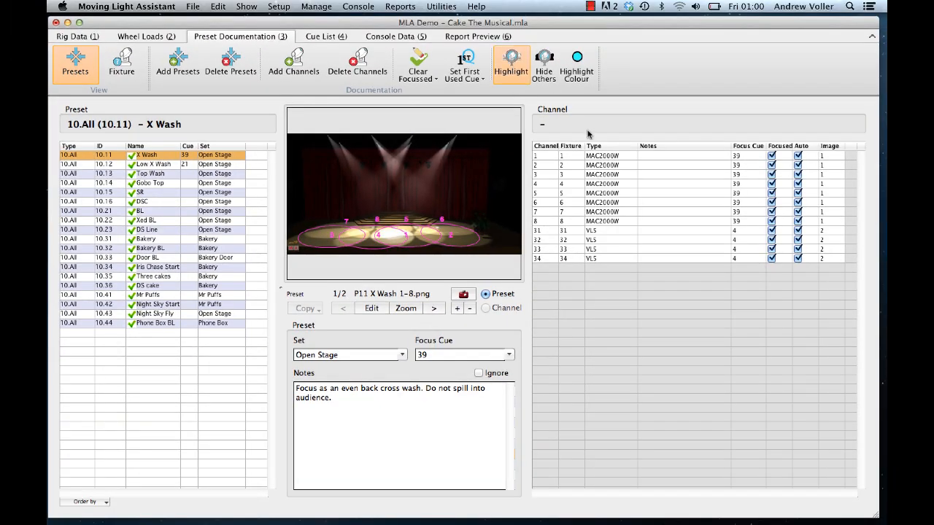
pyautogui.click(645, 156)
pyautogui.press('Down')
pyautogui.press('Down')
pyautogui.press('Down')
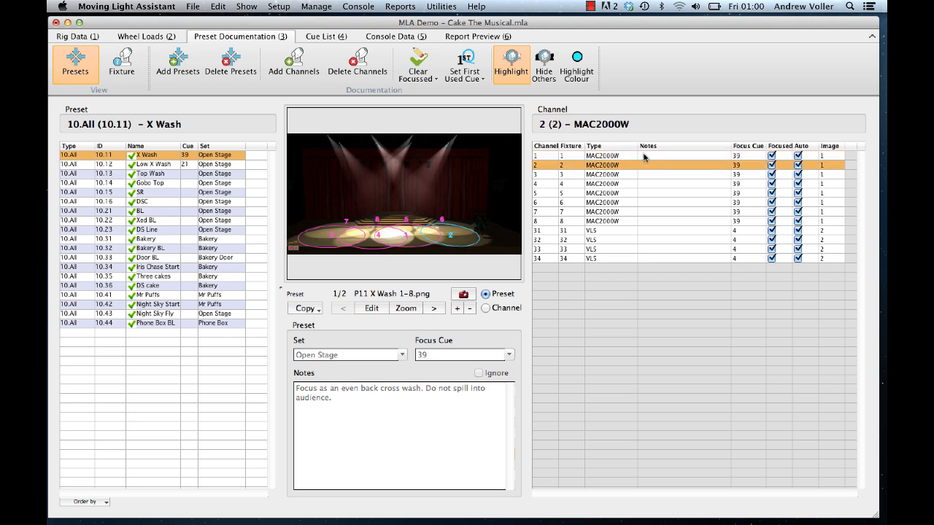
# Step: Step through channels 1 to 4 with Hide Others turned on, then switch Hide Others off
pyautogui.click(546, 73)
pyautogui.click(648, 156)
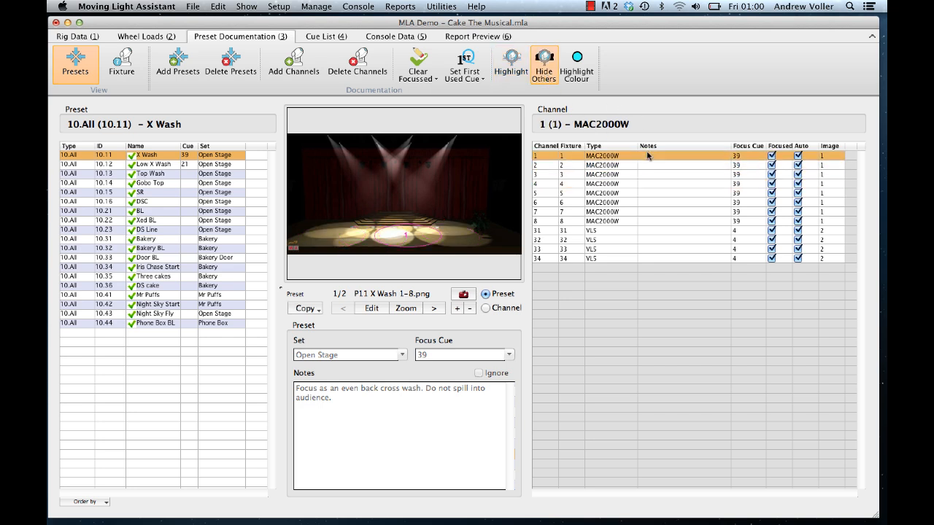
pyautogui.press('Down')
pyautogui.press('Down')
pyautogui.press('Down')
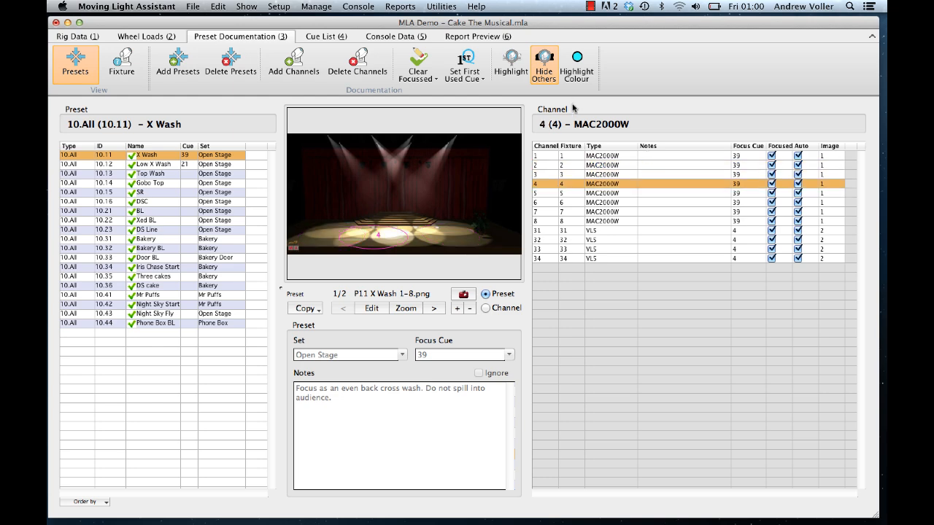
pyautogui.click(543, 69)
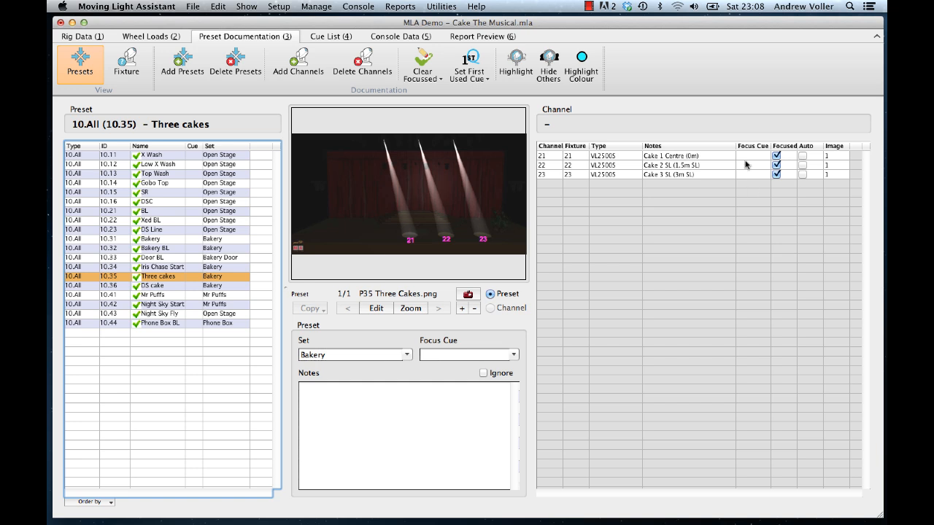
# Step: Select channels 21 to 23 of the Three cakes preset and set their first used cue
pyautogui.moveTo(747, 158); pyautogui.dragTo(751, 175)
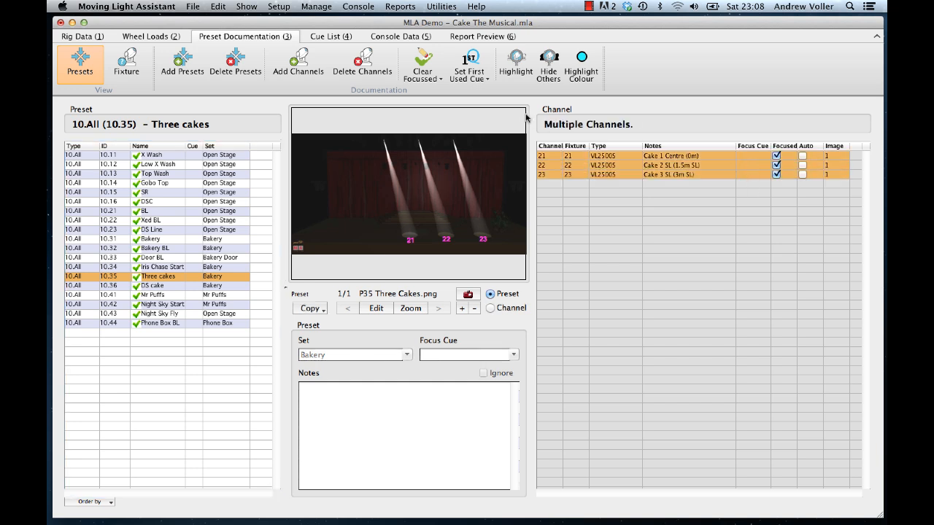
pyautogui.click(478, 82)
pyautogui.click(480, 100)
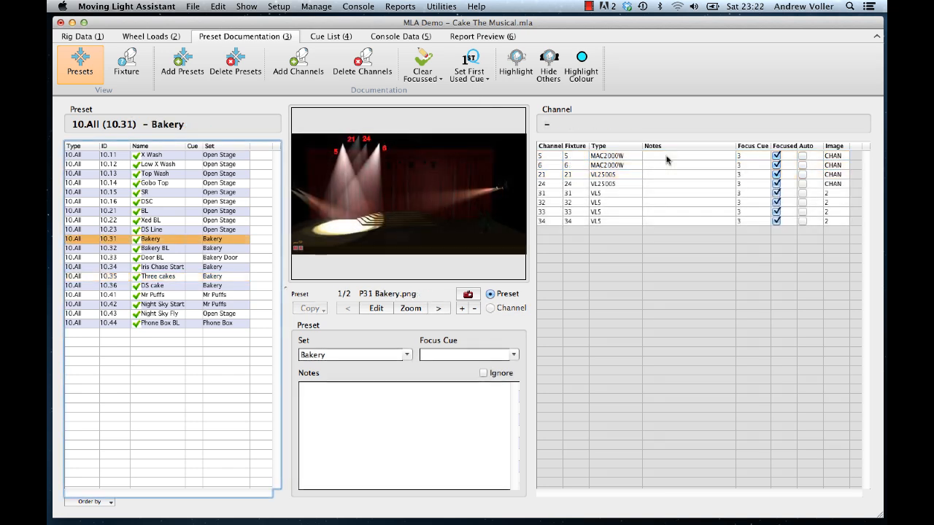
# Step: Step through the Bakery preset's channels 5, 6, 21, 24 and 31 to view their focus photos
pyautogui.click(666, 156)
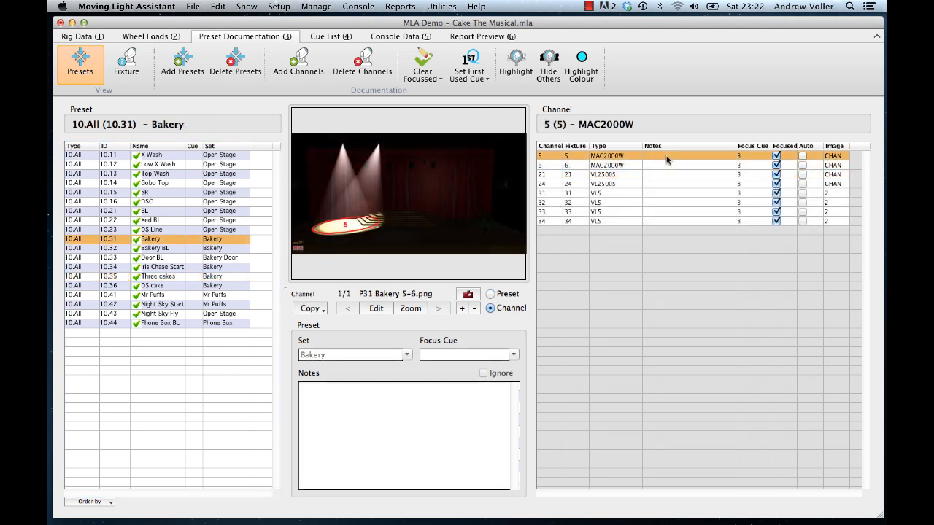
pyautogui.press('Down')
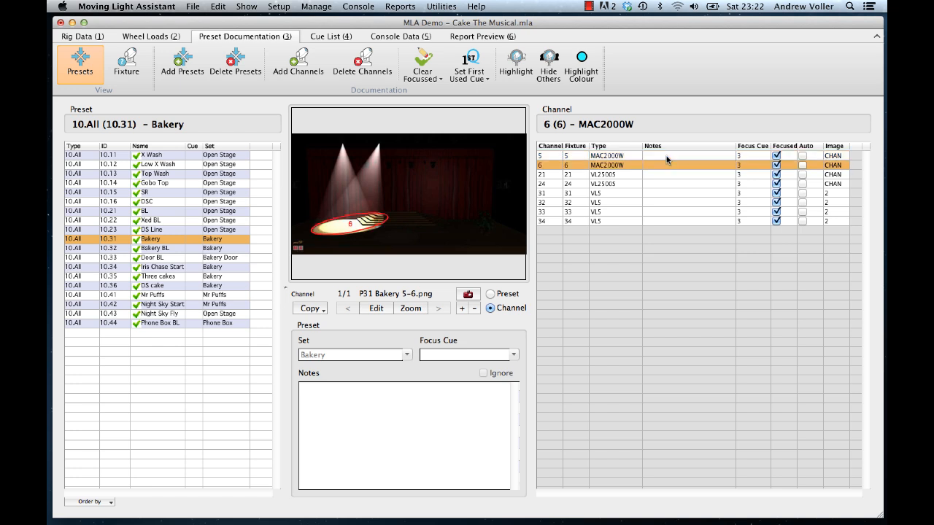
pyautogui.press('Down')
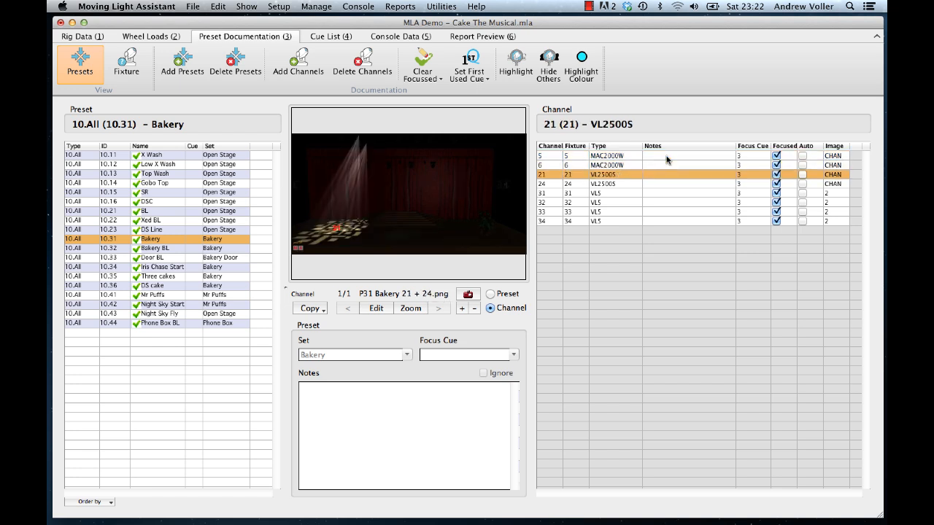
pyautogui.press('Down')
pyautogui.press('Down')
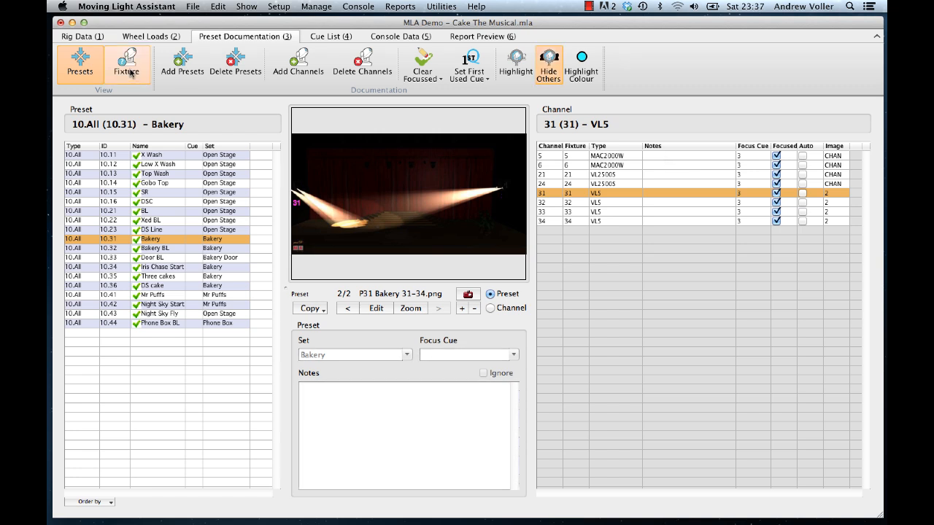
# Step: Switch to the Fixture view and review channel 1's presets Top Wash, DSC and DS Line
pyautogui.click(128, 71)
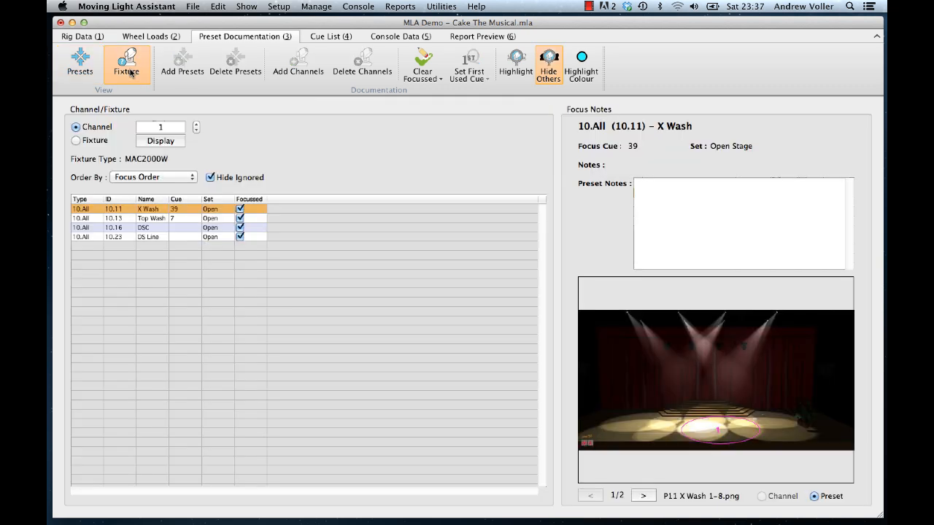
pyautogui.click(151, 219)
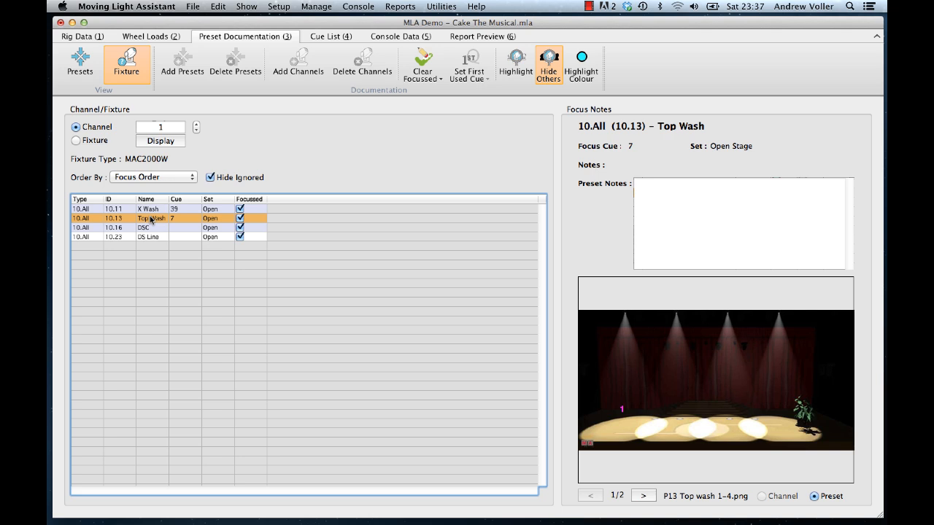
pyautogui.click(151, 227)
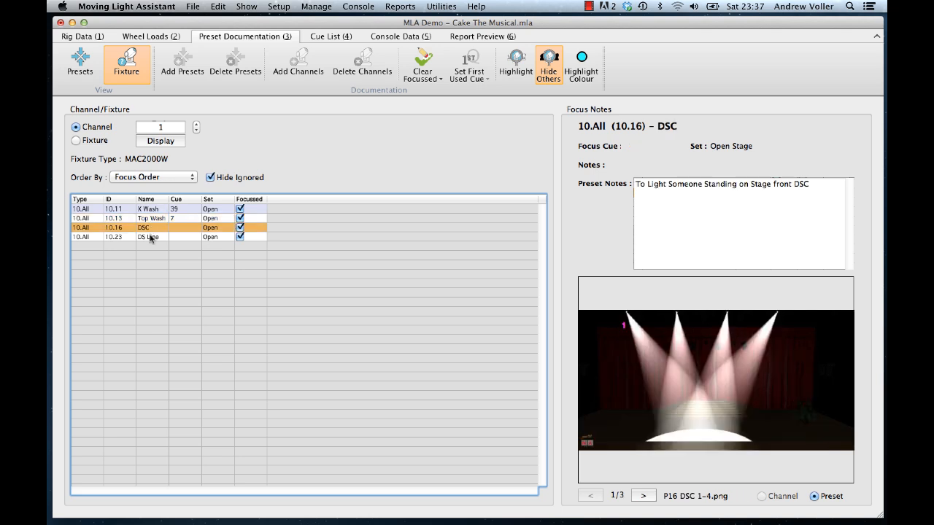
pyautogui.click(151, 238)
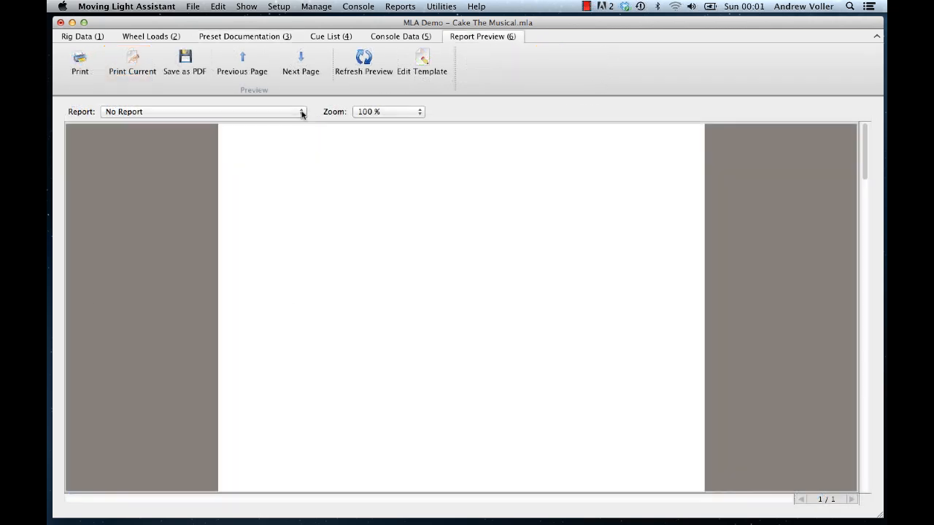
# Step: Preview the WheelLoad_ListWithImages.lhf report and scroll through its pages
pyautogui.click(302, 112)
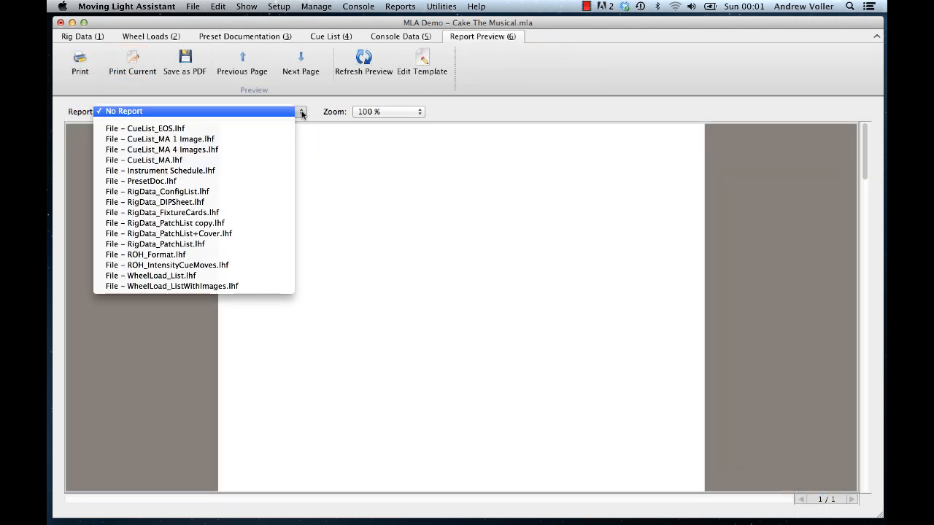
pyautogui.click(277, 242)
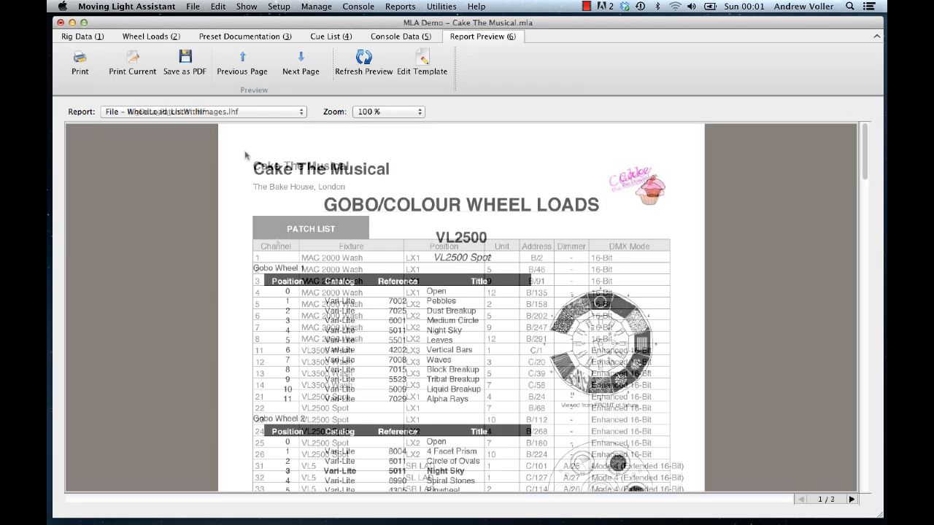
pyautogui.scroll(-10, 245, 155)
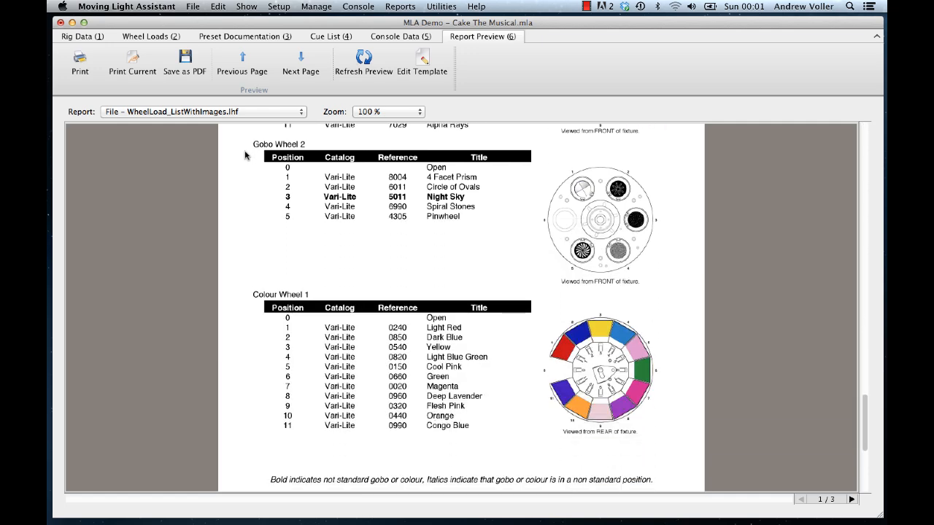
pyautogui.scroll(9, 246, 154)
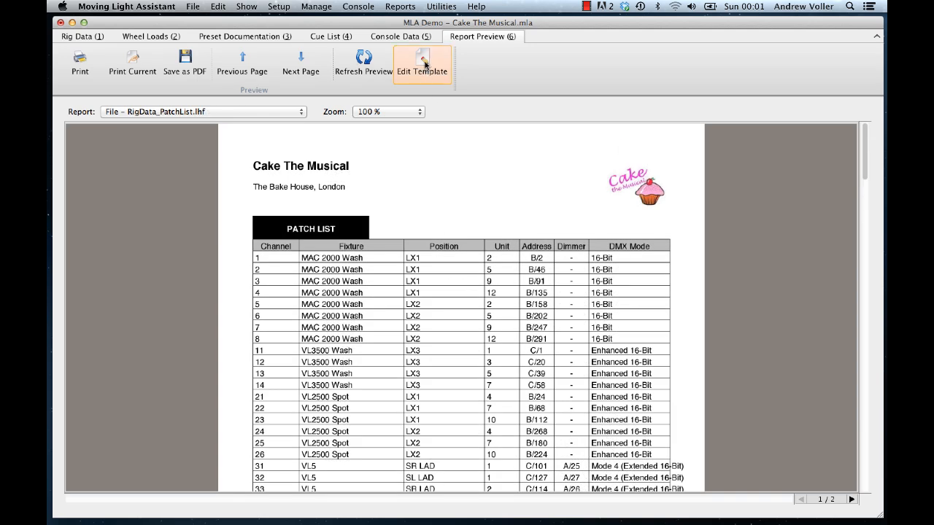
# Step: Open the RigData_PatchList.lhf report template for editing
pyautogui.click(423, 65)
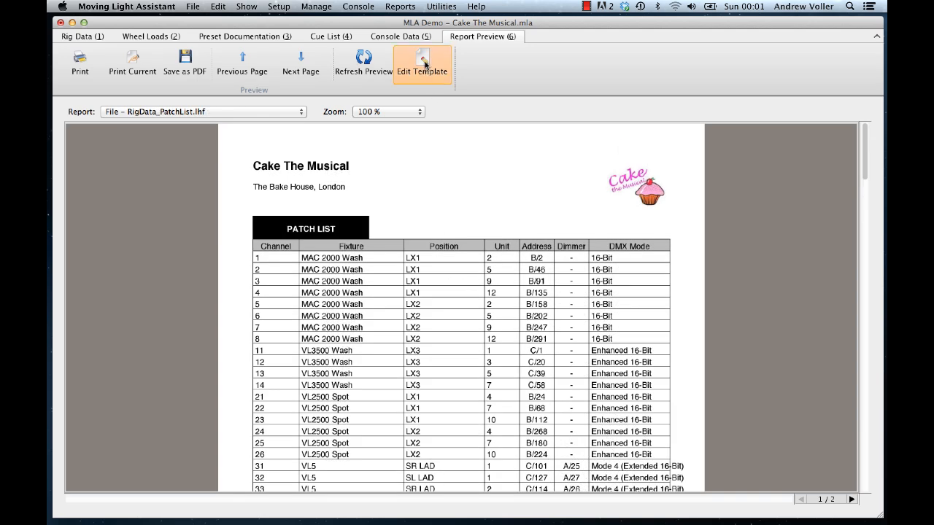